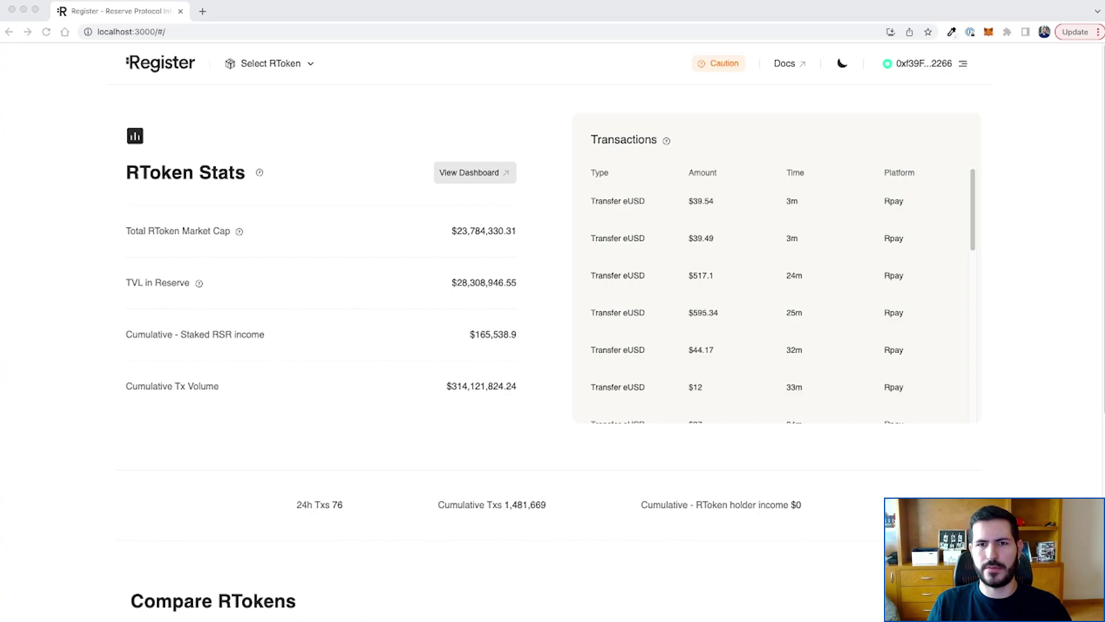
Step: Pick eUSD from the RToken list to show its Overview page
left_click(145, 440)
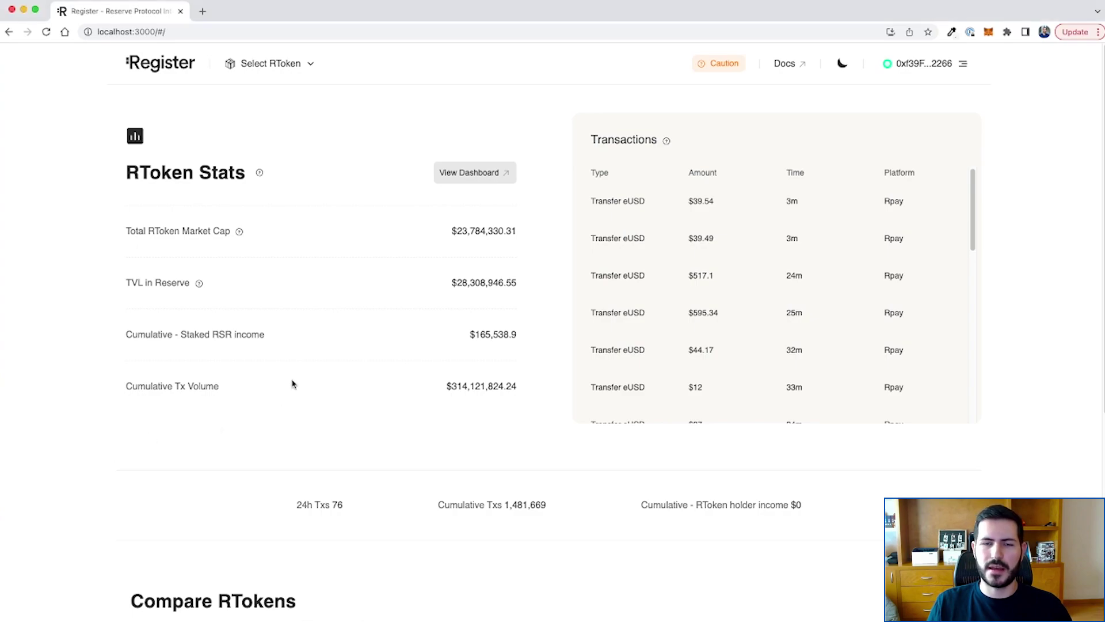
left_click(314, 72)
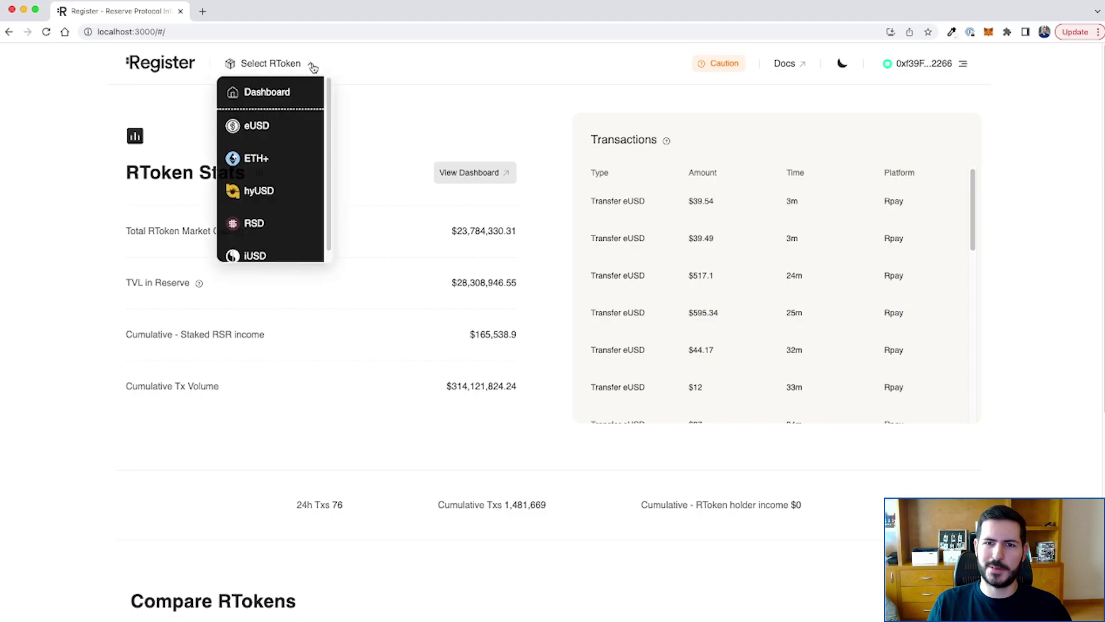
left_click(302, 128)
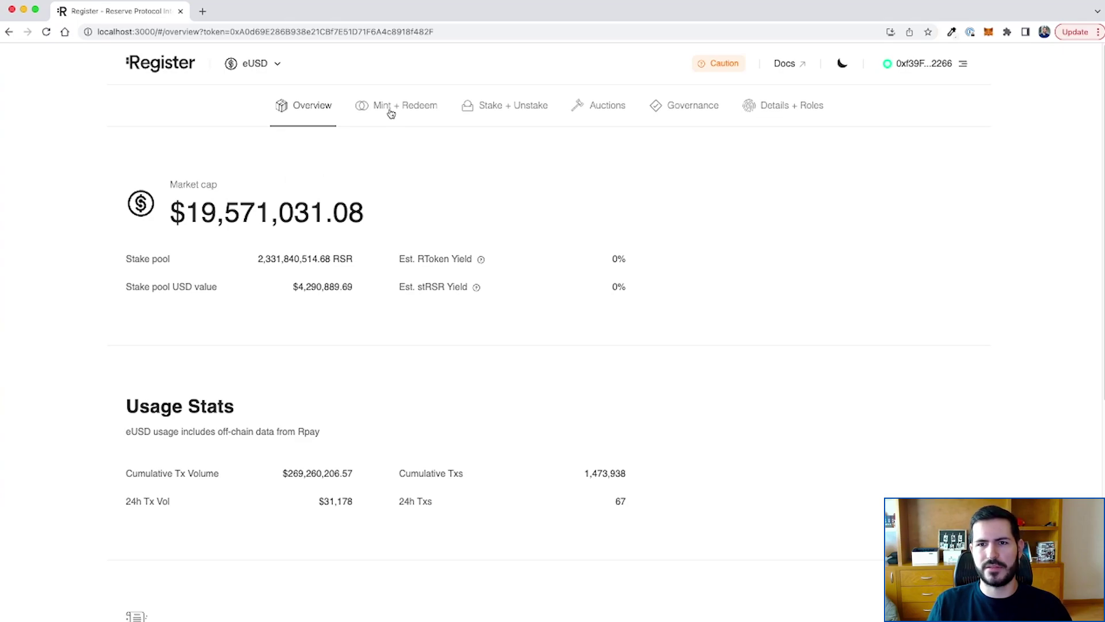
Step: On Mint + Redeem, enter a 10 eUSD mint and highlight the saUSDC and cUSDC requirements
left_click(413, 115)
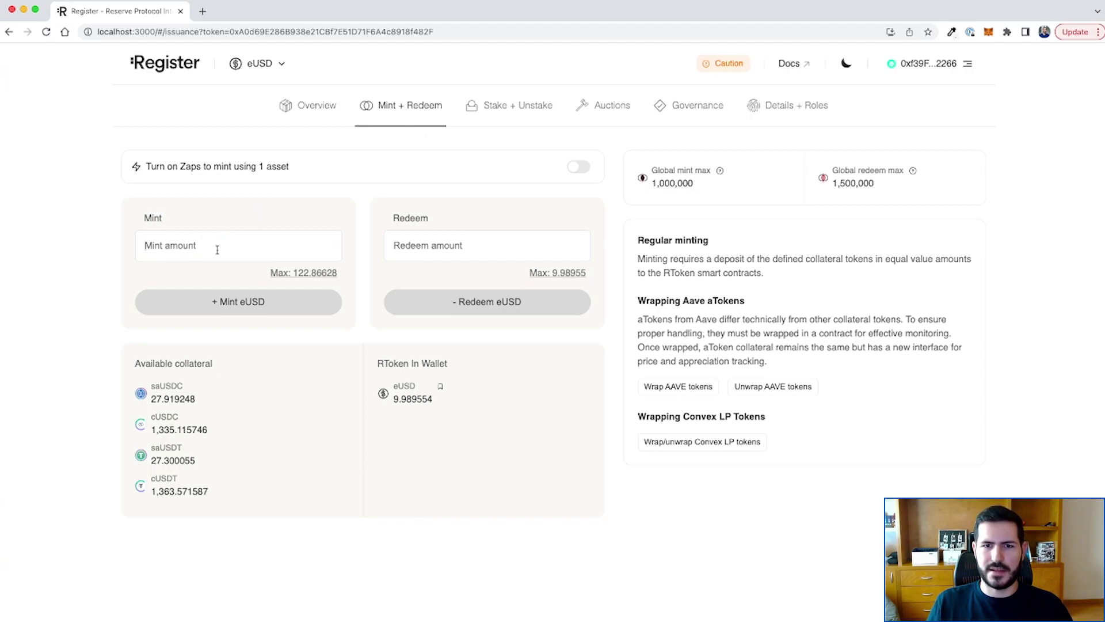
type("1")
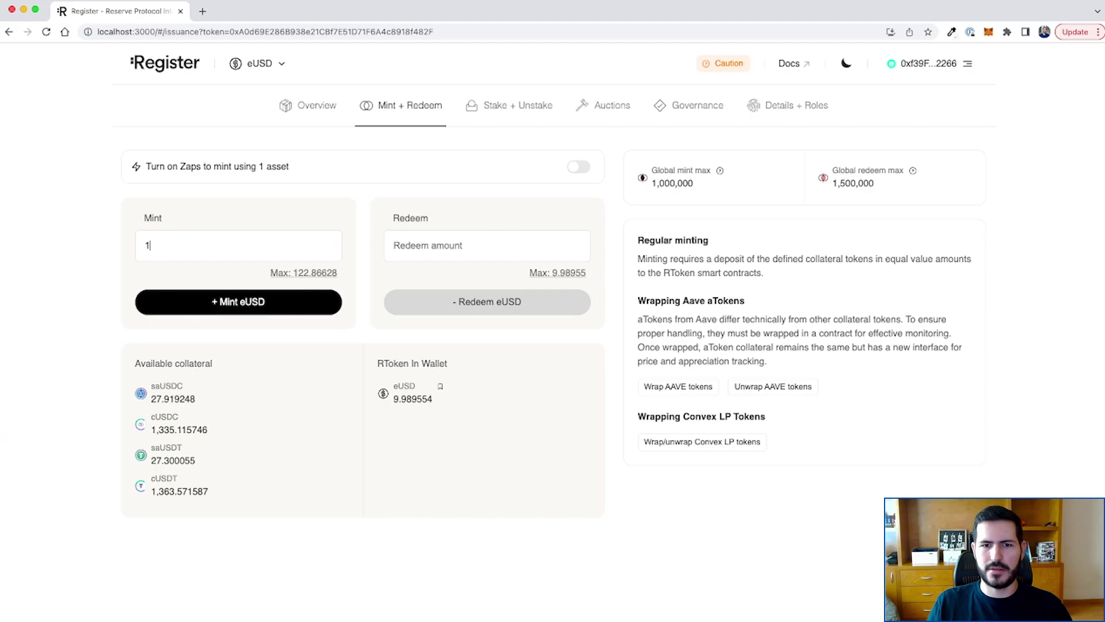
type("0")
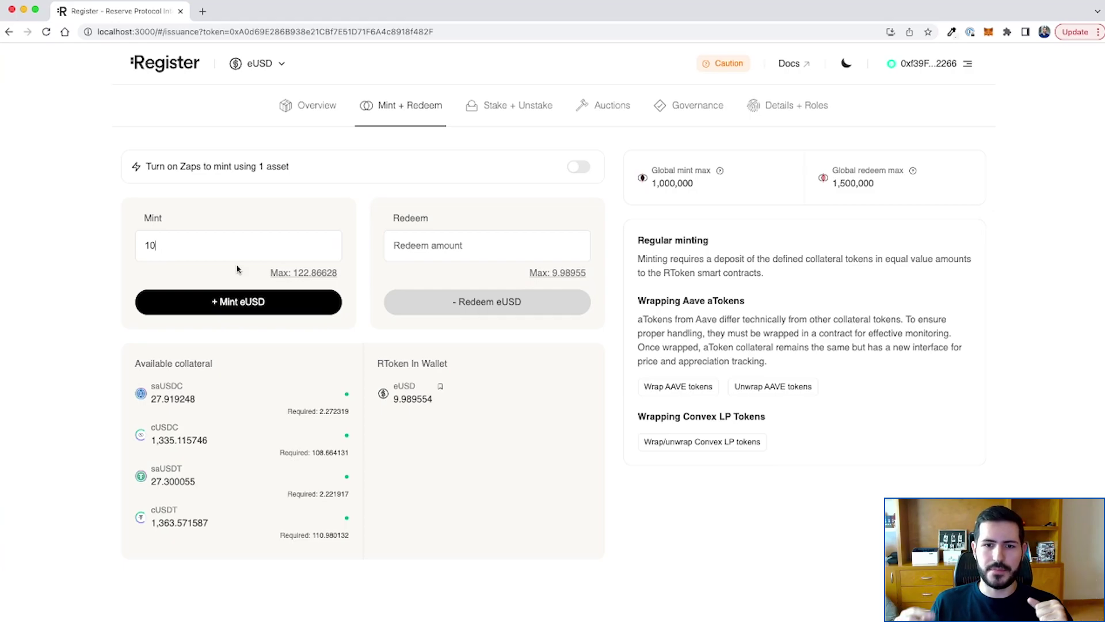
left_click_drag(141, 391, 207, 443)
left_click(154, 387)
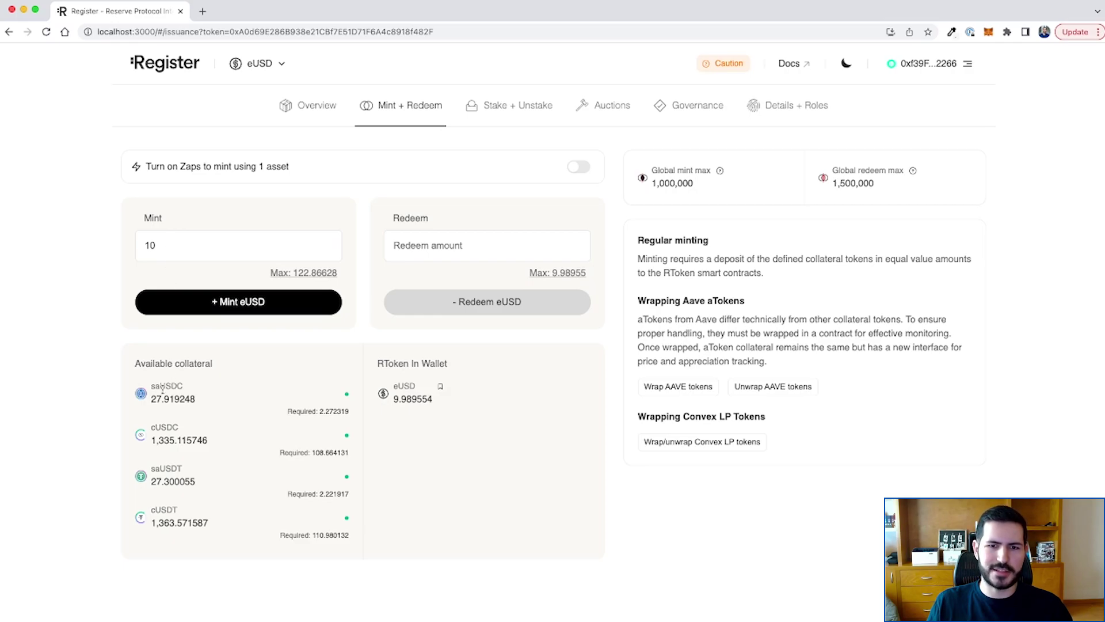
left_click_drag(143, 385, 193, 399)
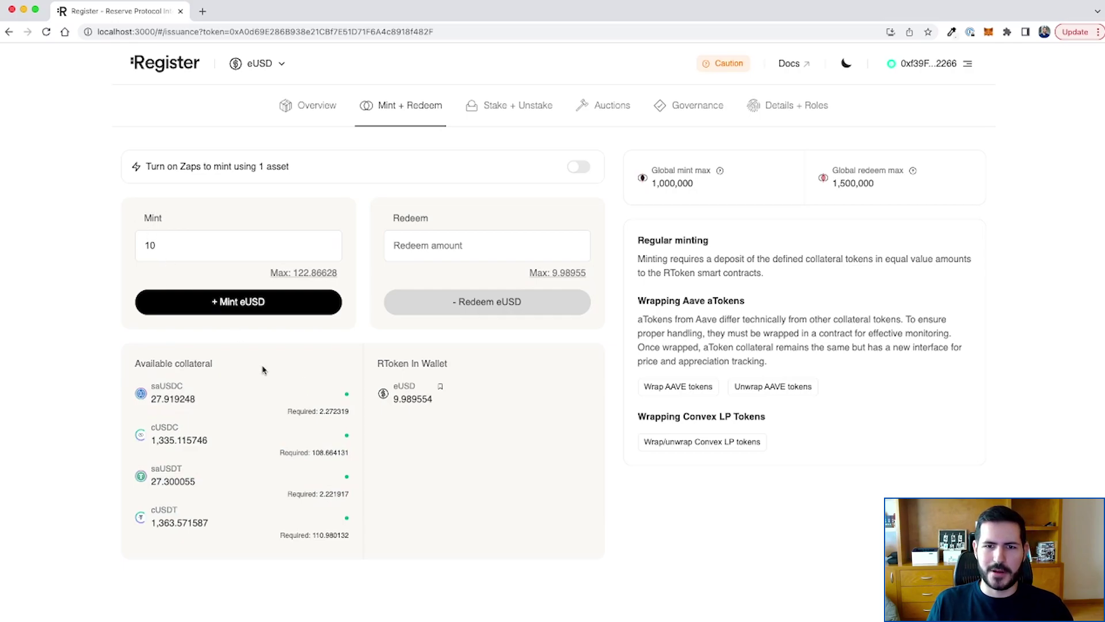
left_click(183, 244)
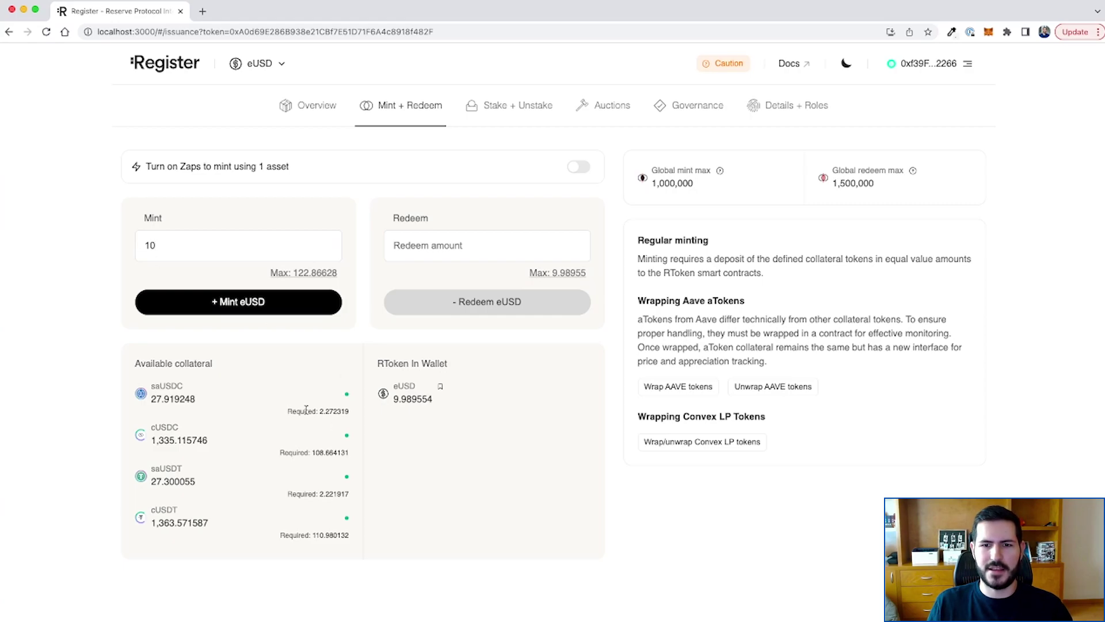
left_click_drag(281, 416, 353, 417)
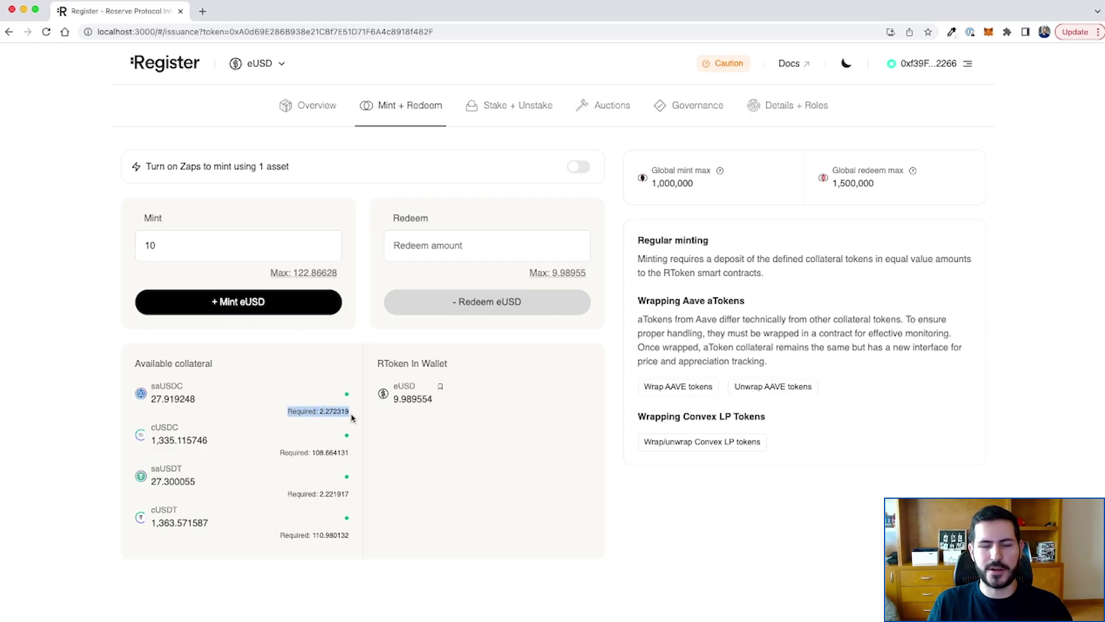
left_click(262, 408)
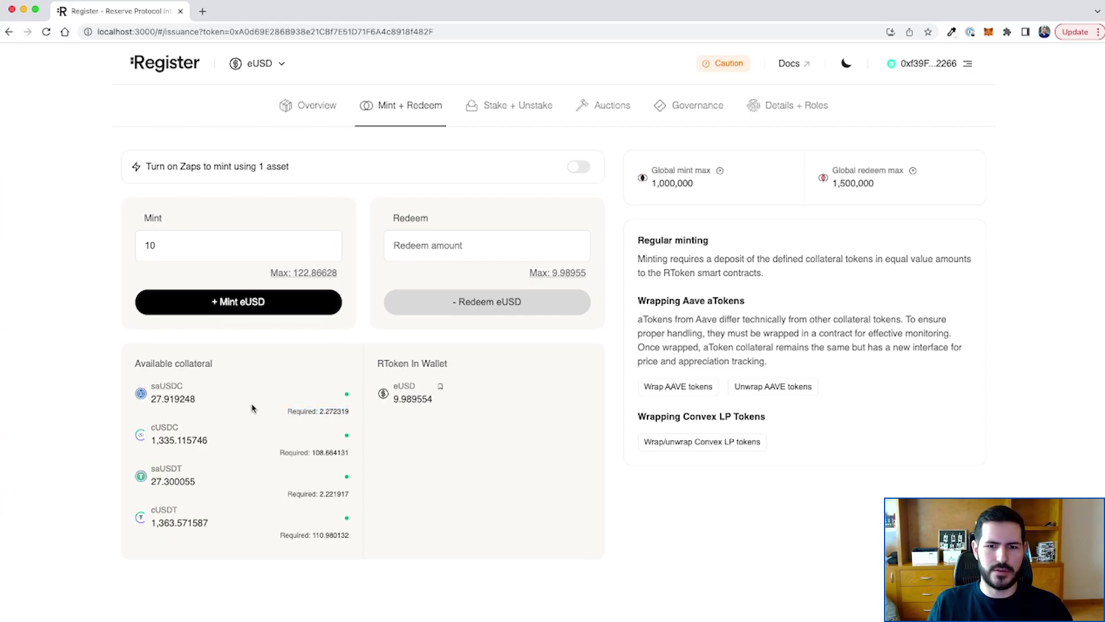
left_click(281, 271)
left_click(160, 245)
type("4")
key("BackSpace")
key("BackSpace")
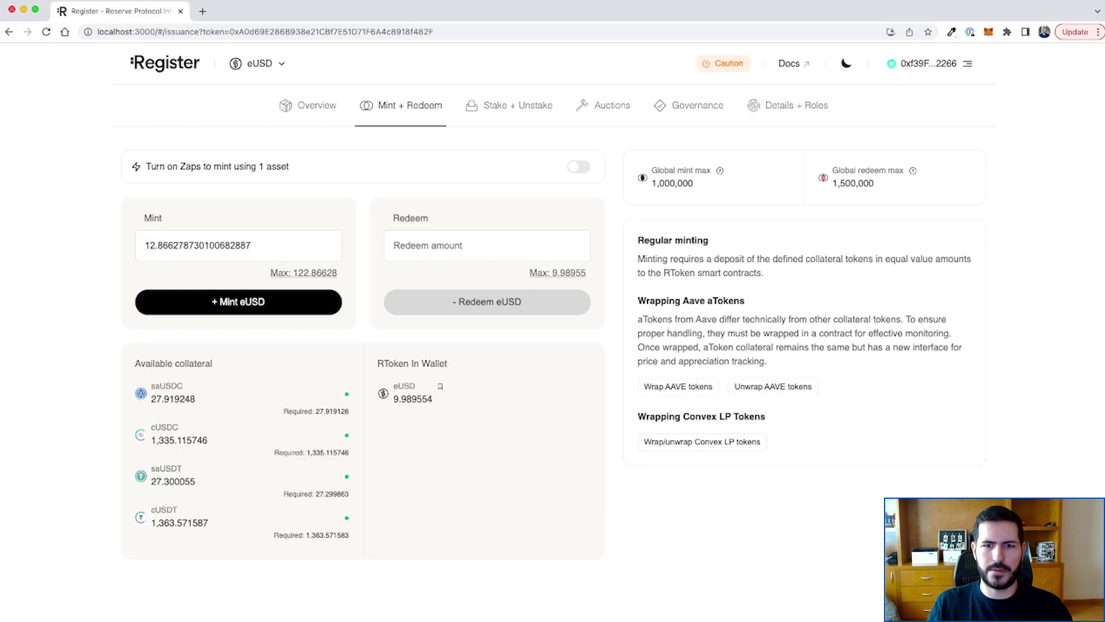
type("4")
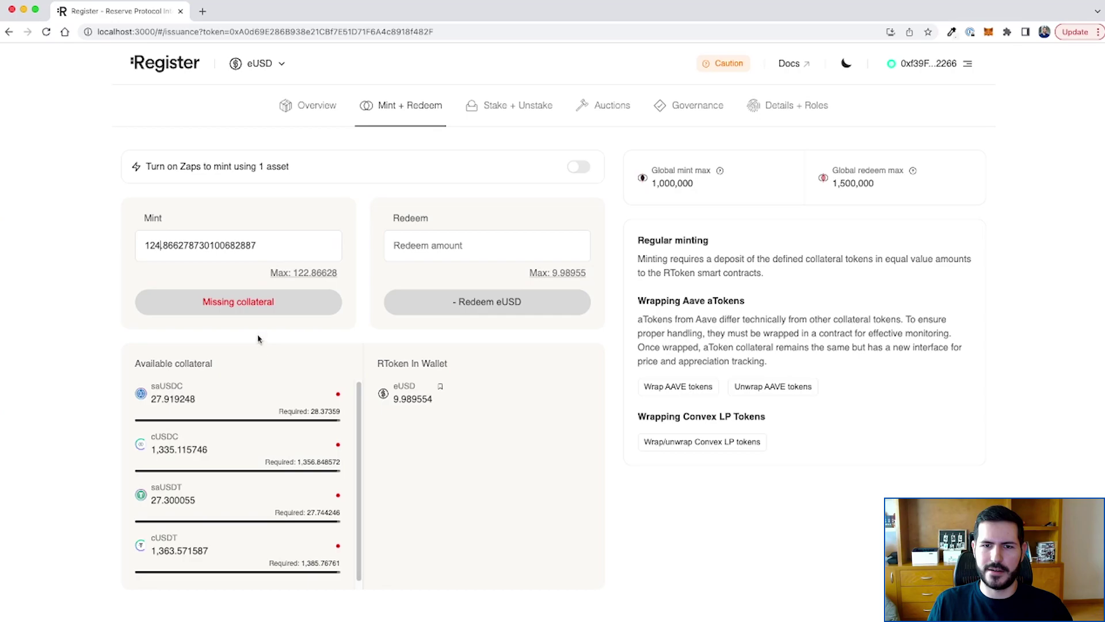
double_click(262, 247)
type("10")
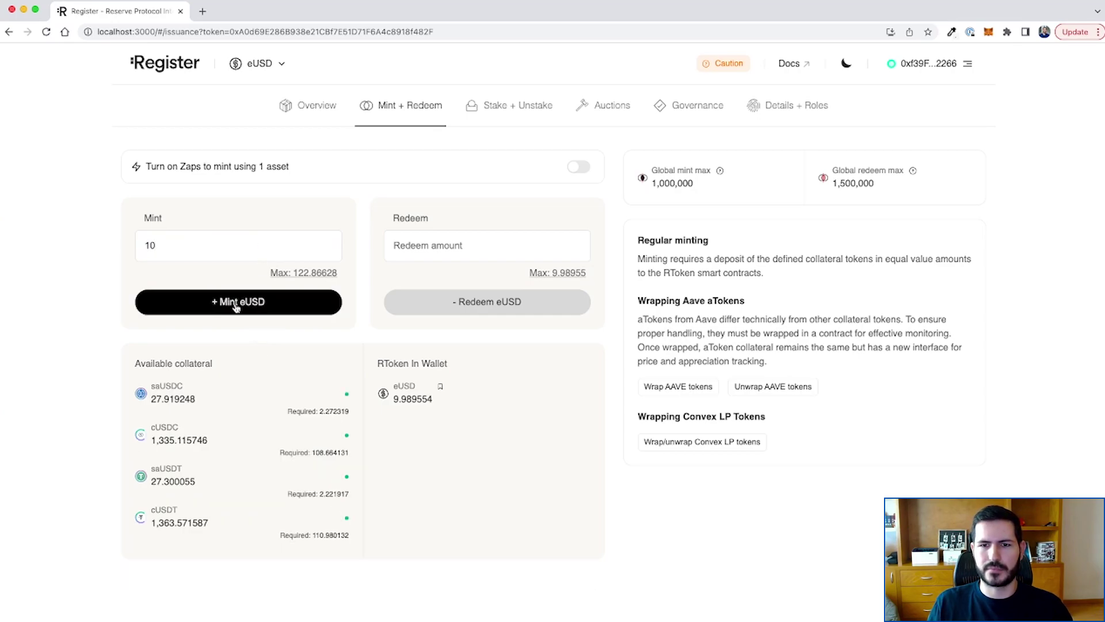
Step: Open the 10 eUSD mint dialog, show its collateral distribution, and request collateral spending approval
left_click(235, 306)
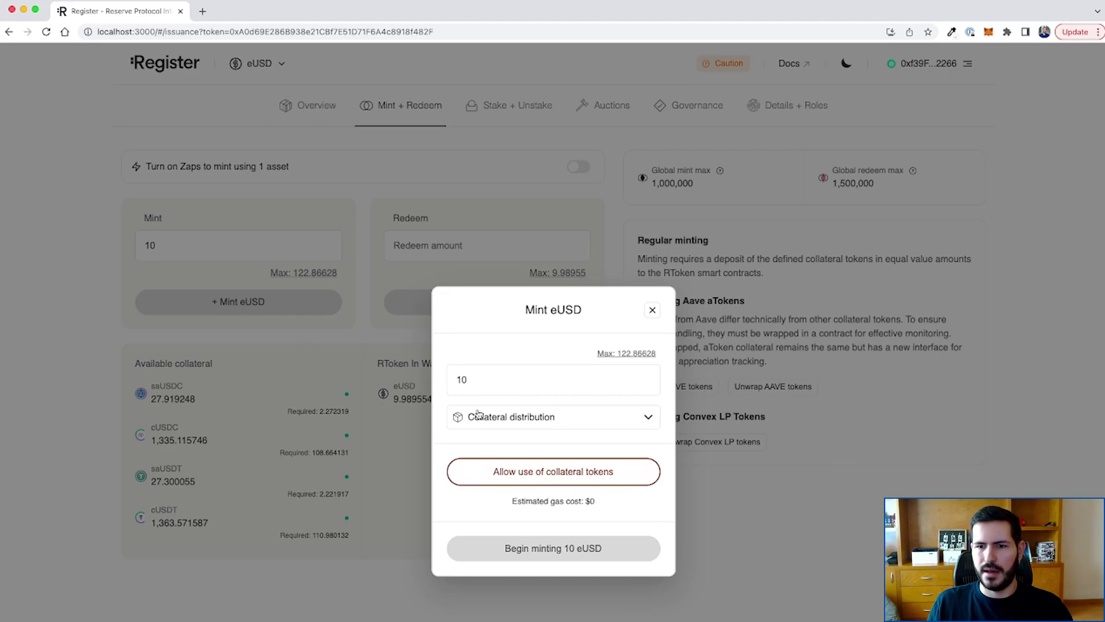
left_click(576, 416)
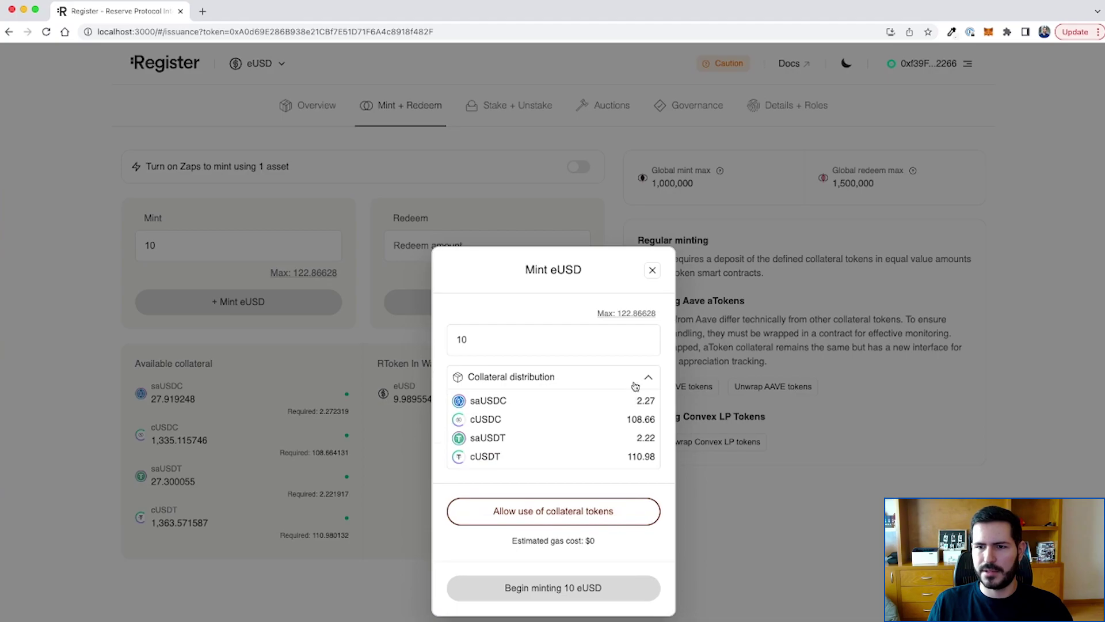
left_click(616, 519)
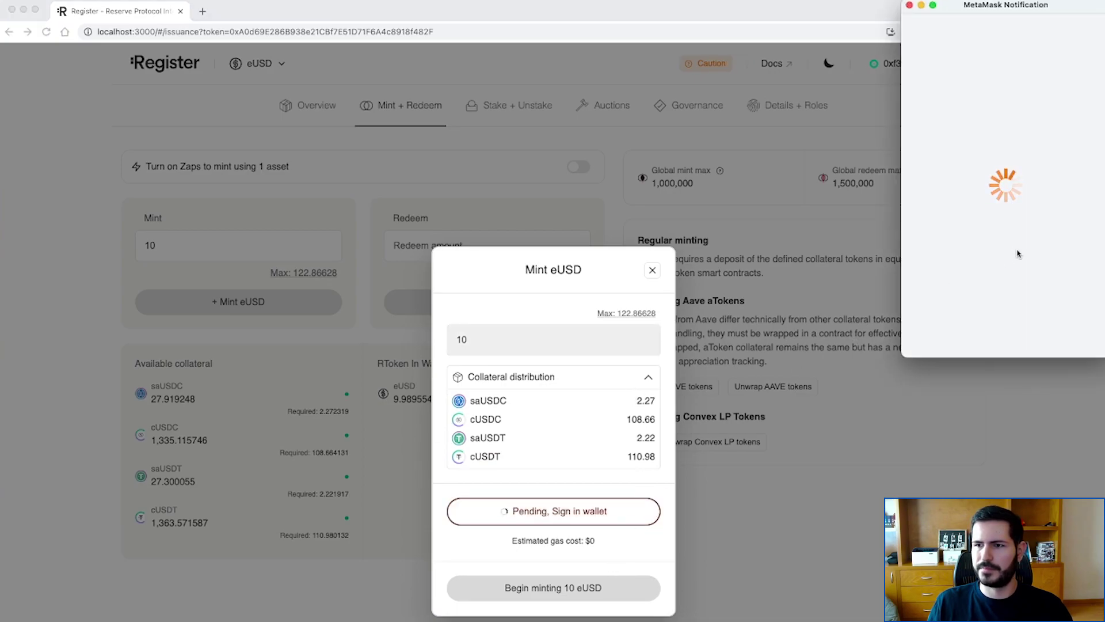
Step: Approve 200-token spending limits for saUSDC and cUSDC in MetaMask
scroll(973, 276, "down", 3)
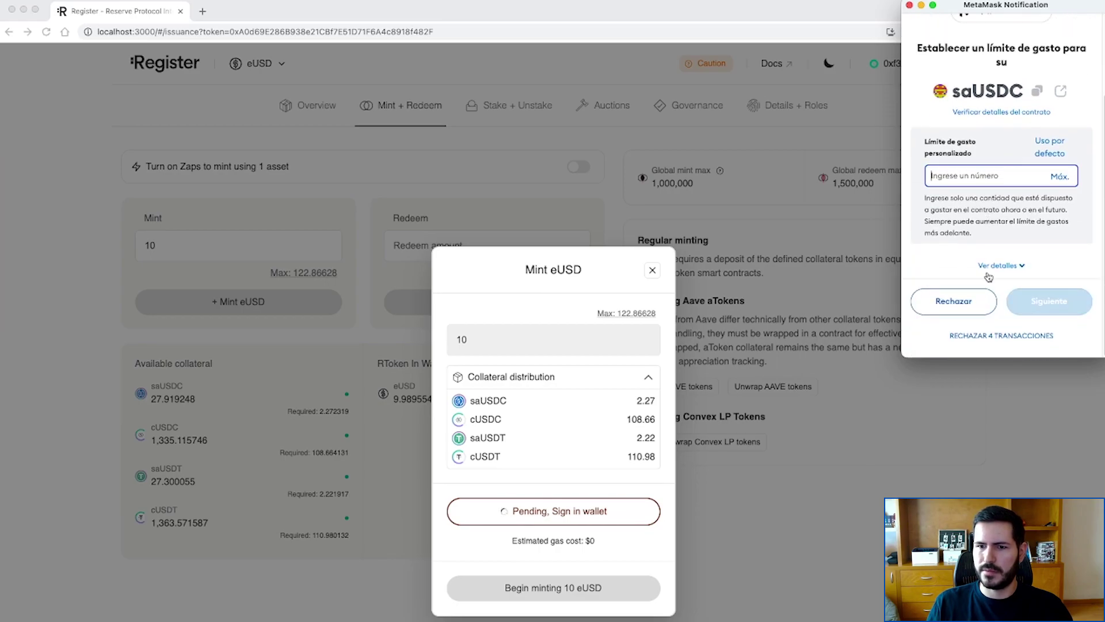
type("200")
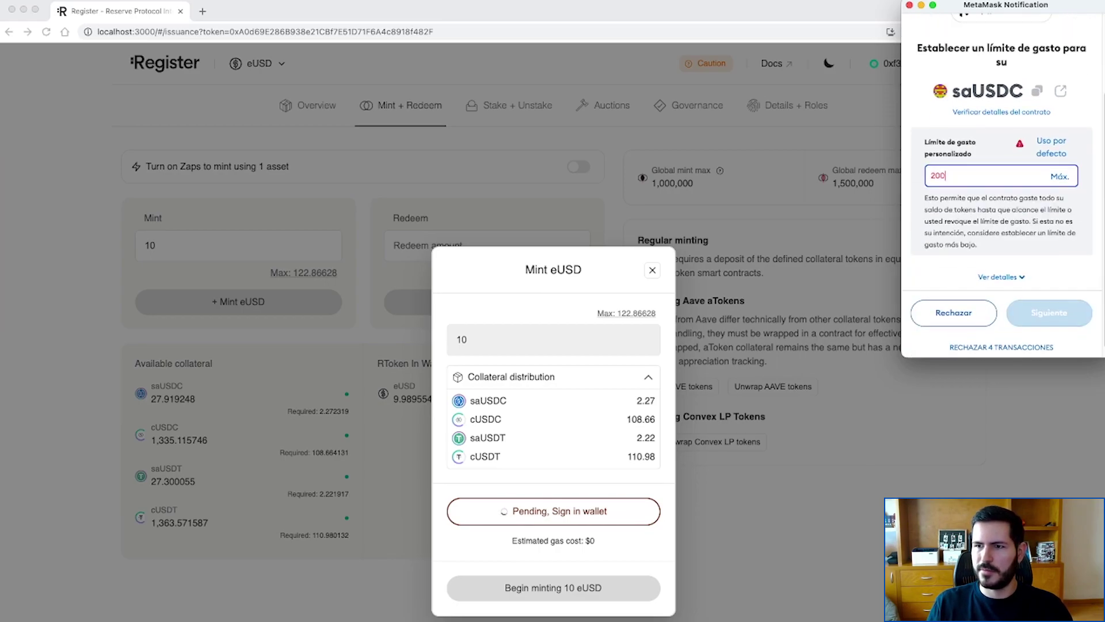
left_click(1034, 303)
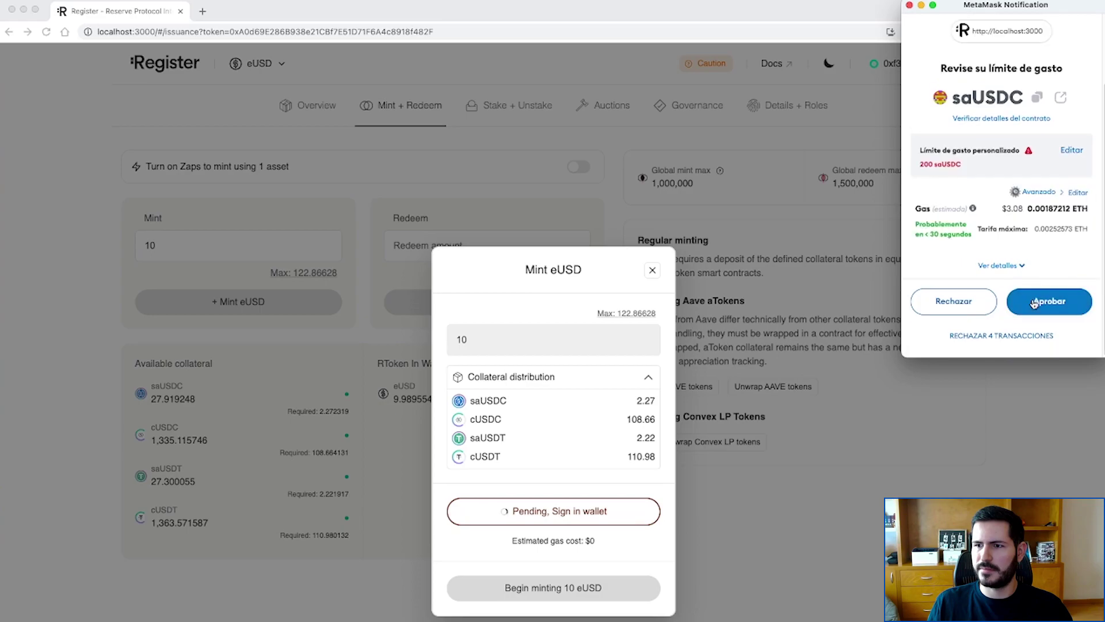
left_click(1035, 304)
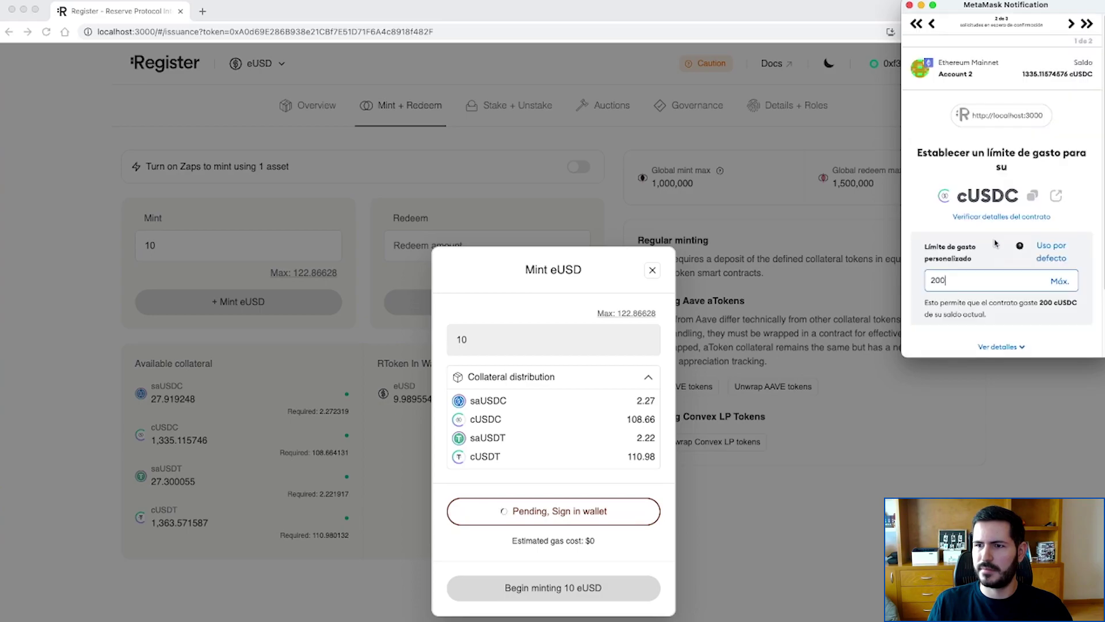
scroll(972, 293, "down", 3)
left_click(1059, 308)
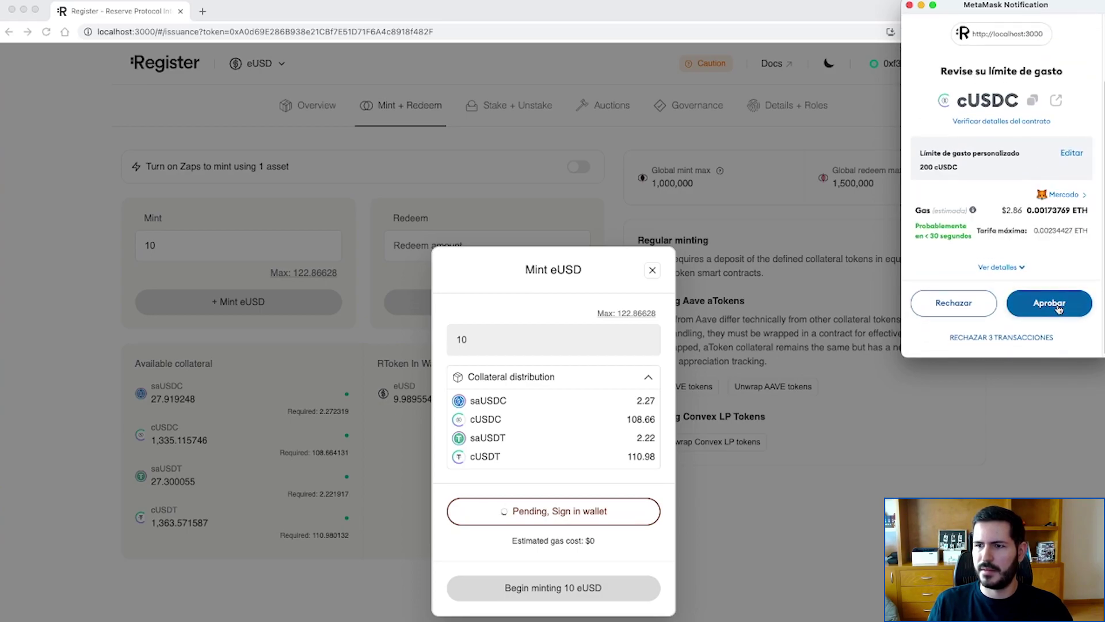
left_click(1056, 303)
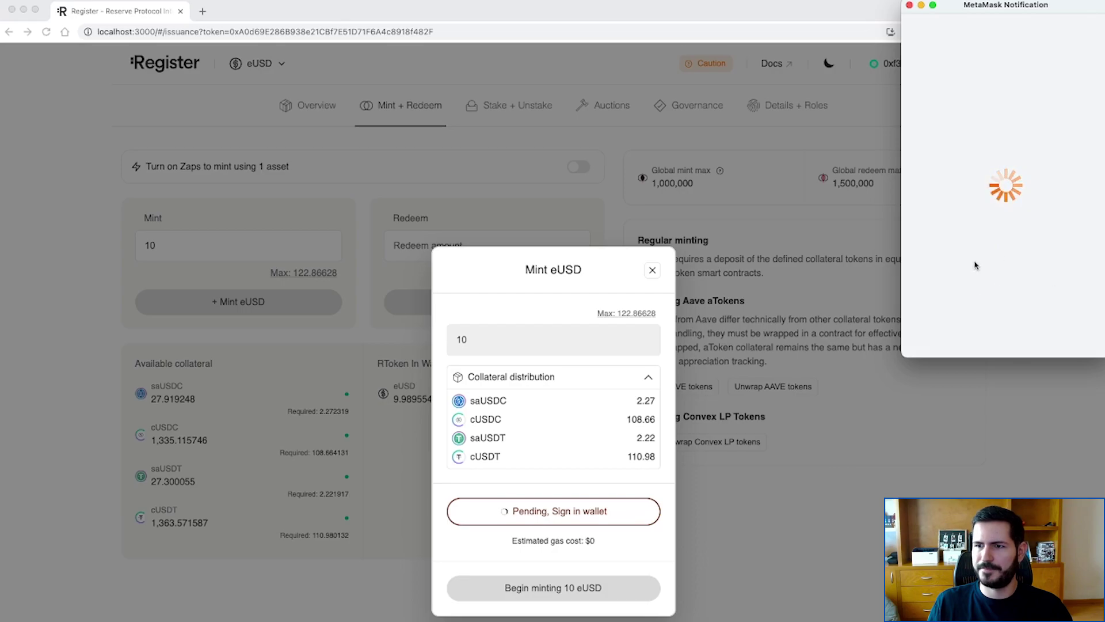
Step: Approve the 200-token spending limits for saUSDT and cUSDT
scroll(1010, 260, "down", 3)
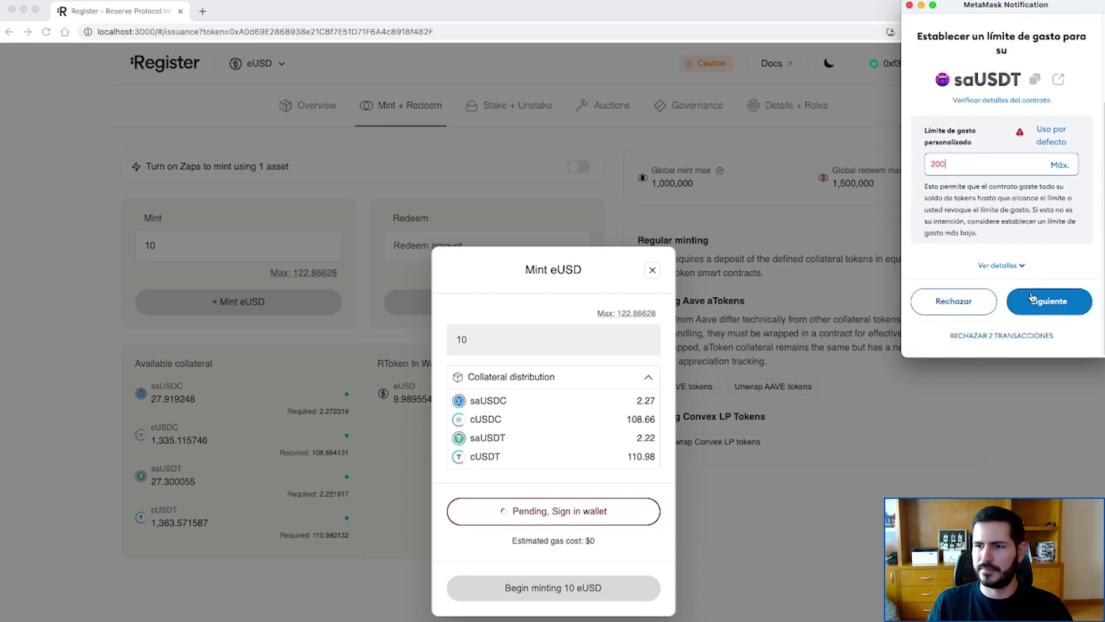
left_click(1036, 302)
left_click(1031, 306)
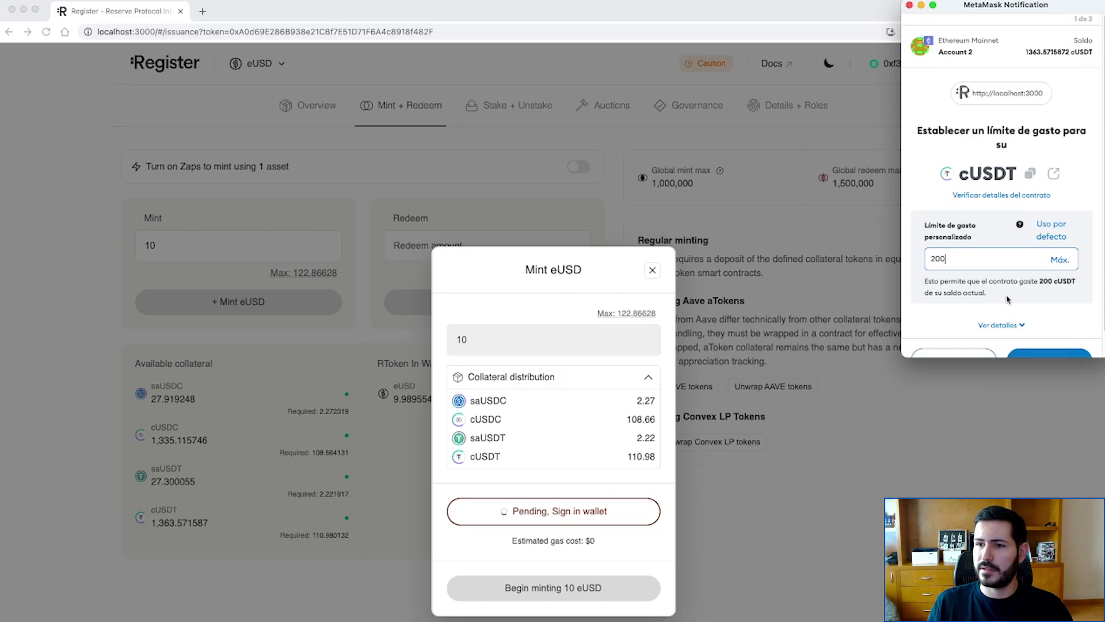
scroll(1006, 255, "down", 2)
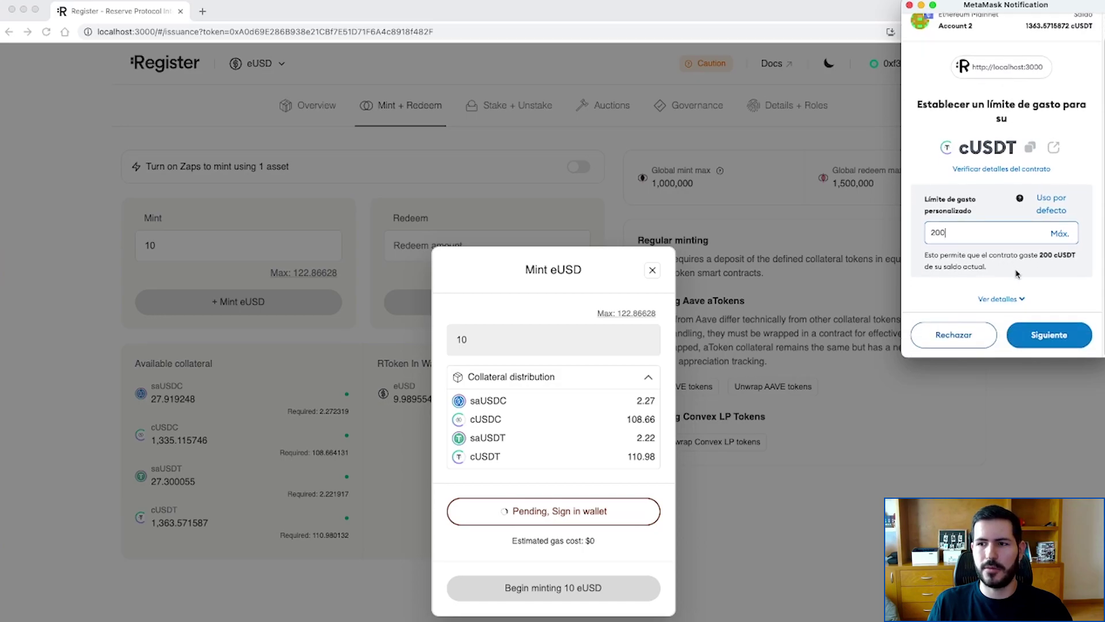
left_click(1037, 333)
left_click(1035, 339)
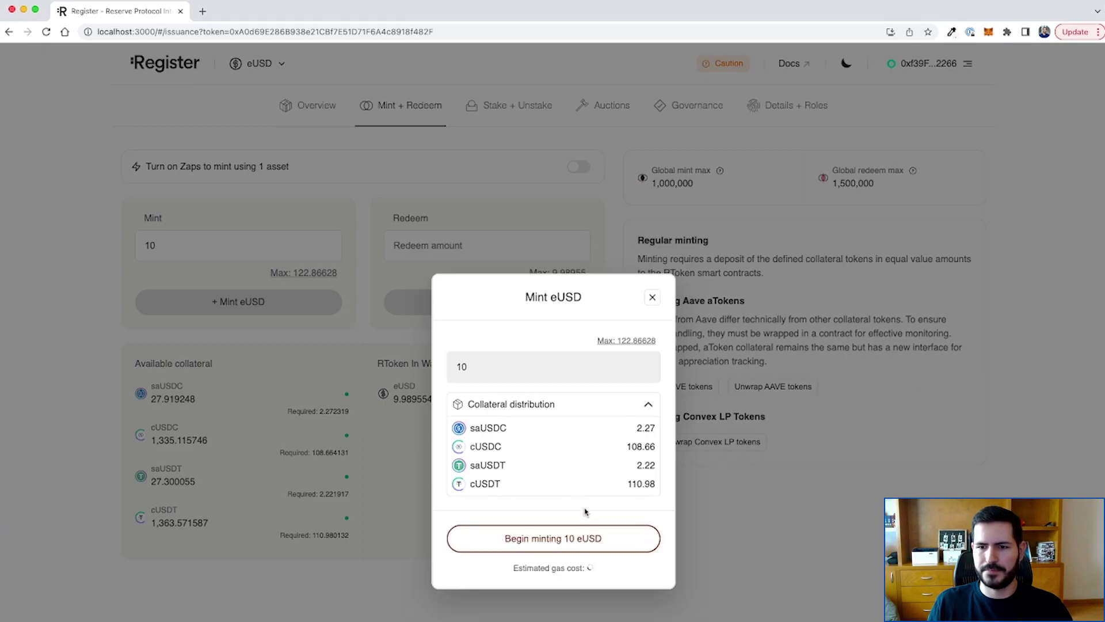
Step: Begin minting 10 eUSD and confirm the transaction in MetaMask
left_click(566, 545)
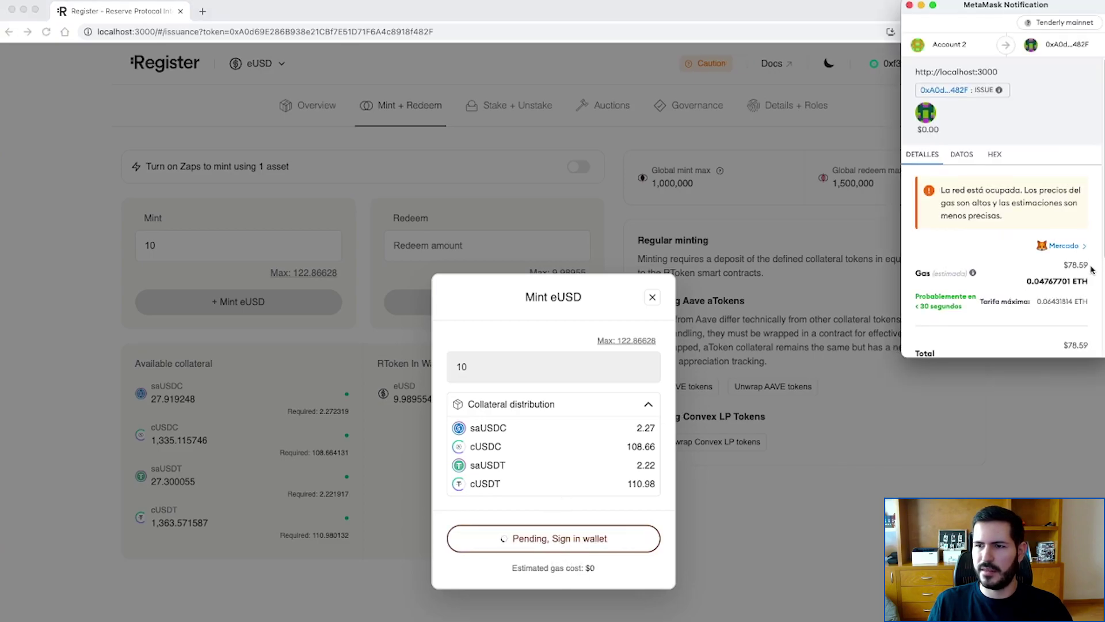
scroll(1002, 259, "down", 5)
left_click(1048, 334)
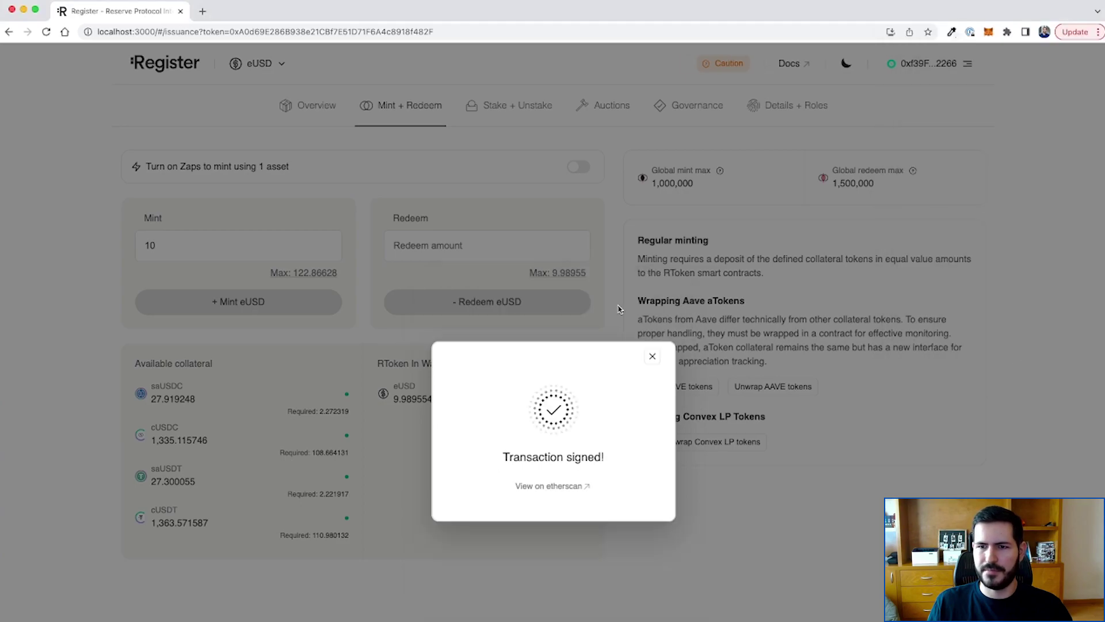
Step: Dismiss the signed notice and review the 999,990 mint max and remaining collateral balances
left_click(653, 355)
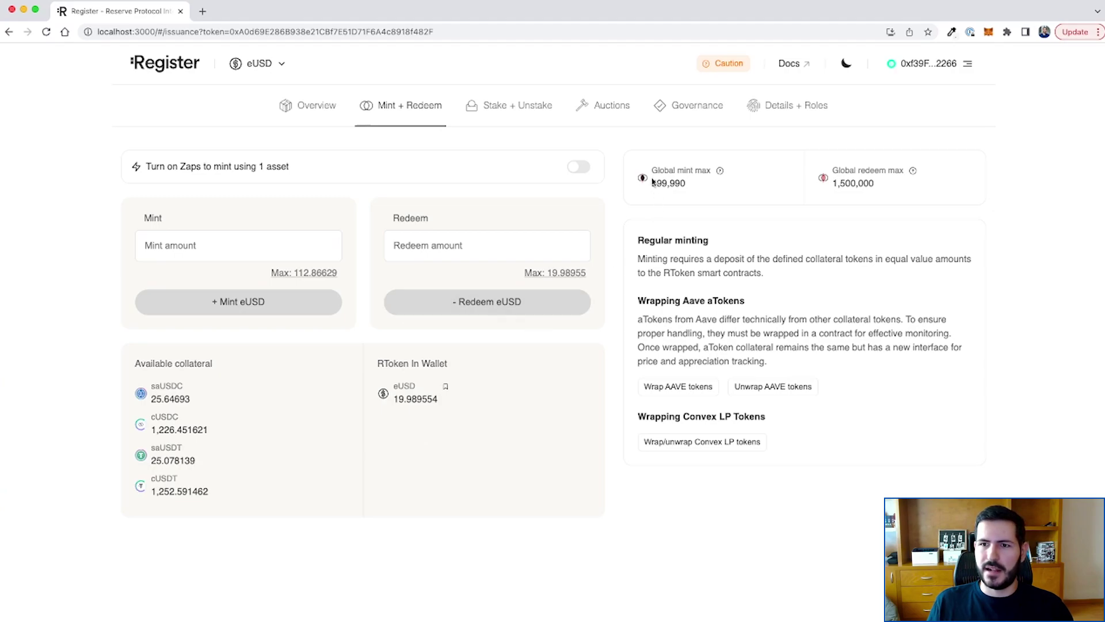
left_click_drag(655, 185, 689, 191)
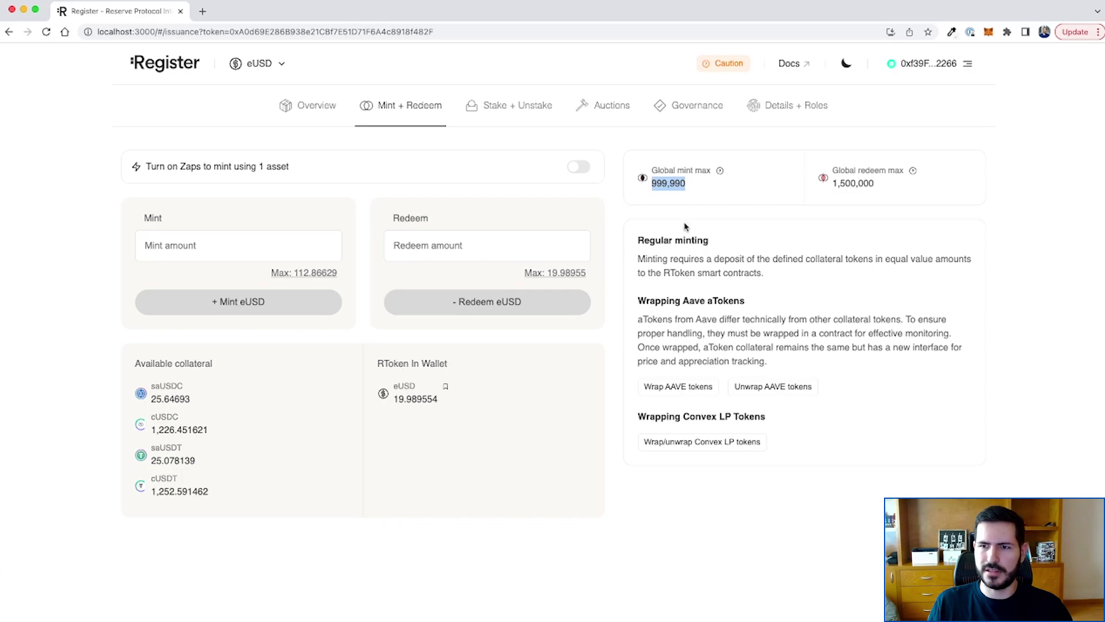
left_click(677, 205)
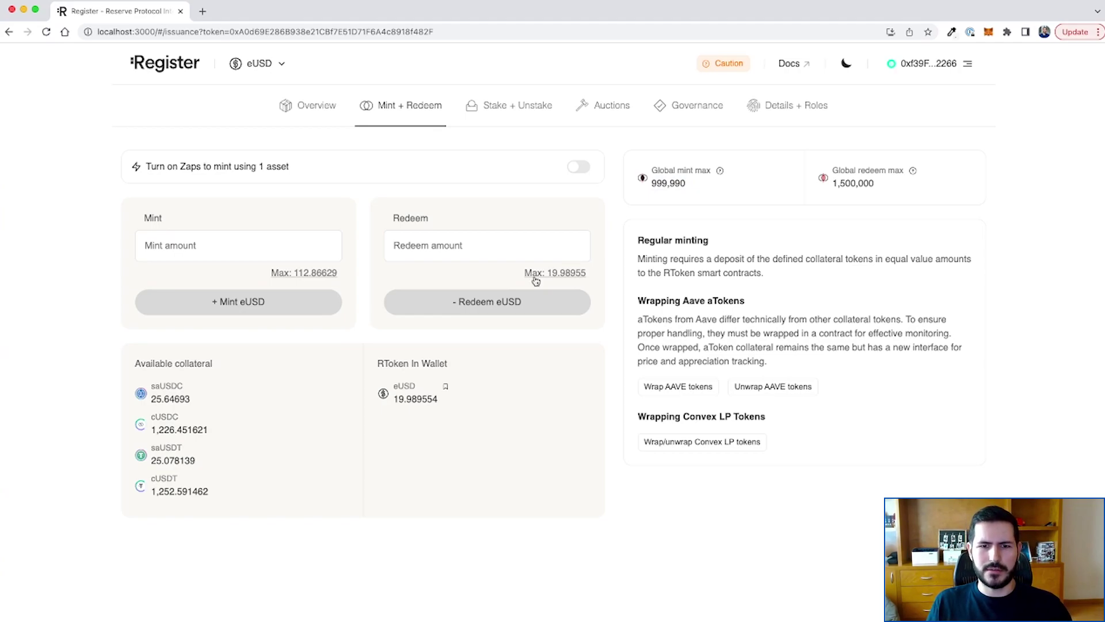
left_click_drag(153, 388, 210, 494)
left_click(209, 493)
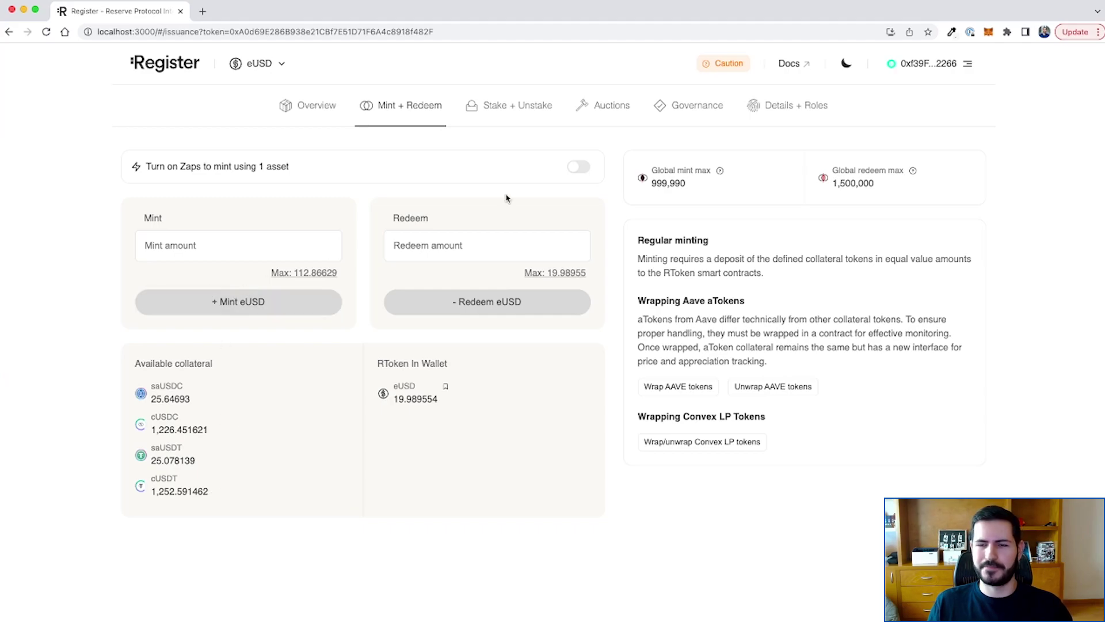
Step: Turn on Zaps, choose USDC as the source asset, and enter 10 USDC
left_click(578, 167)
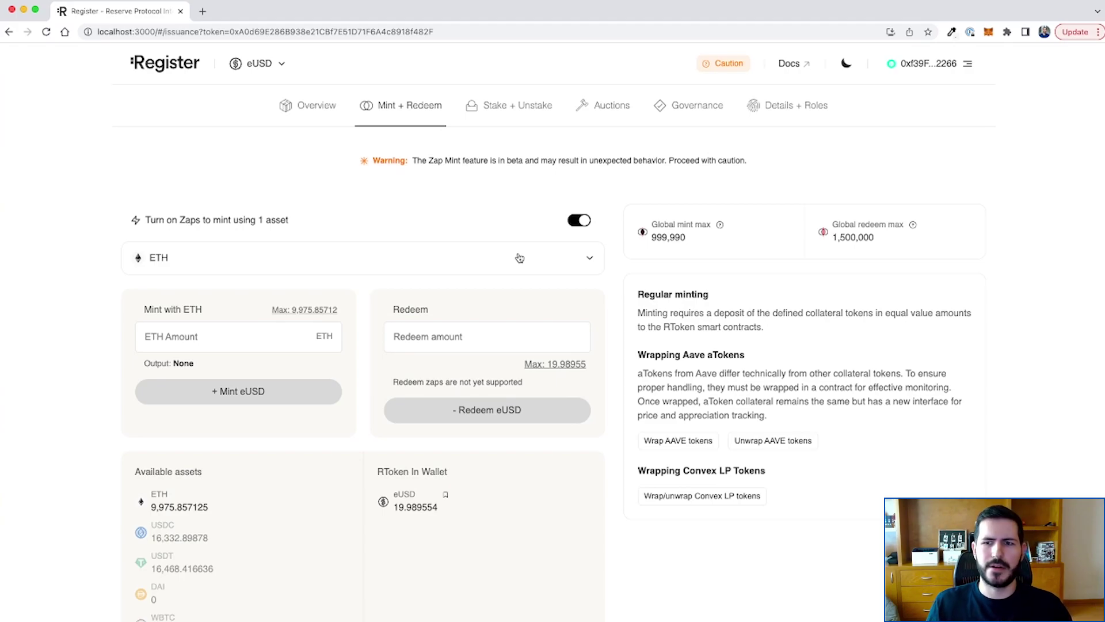
left_click(520, 257)
left_click(274, 325)
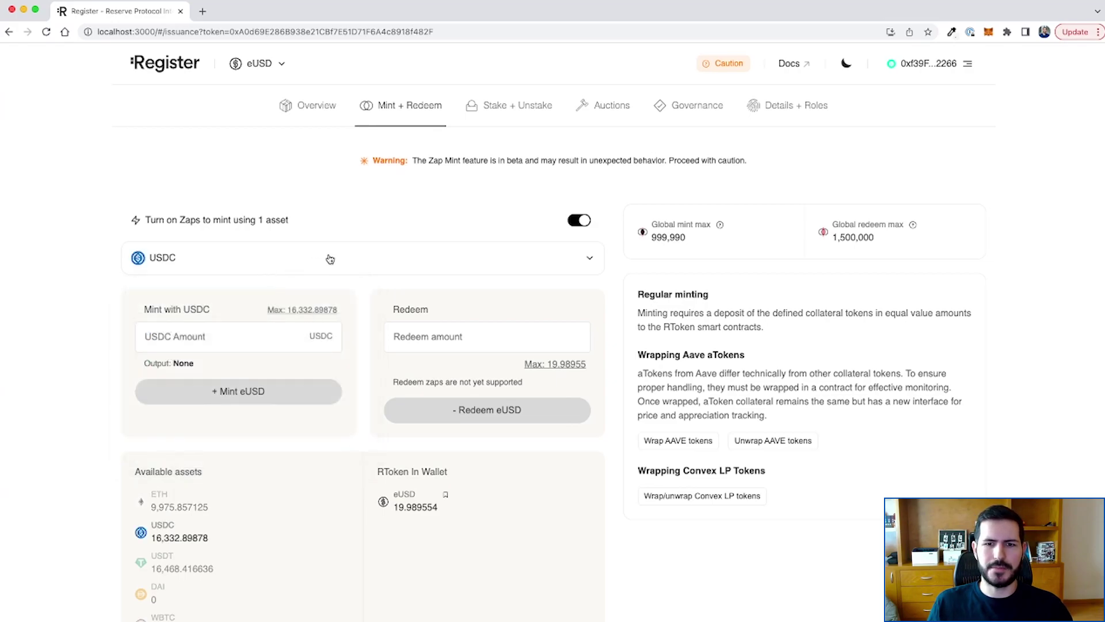
left_click(234, 332)
type("10")
key("BackSpace")
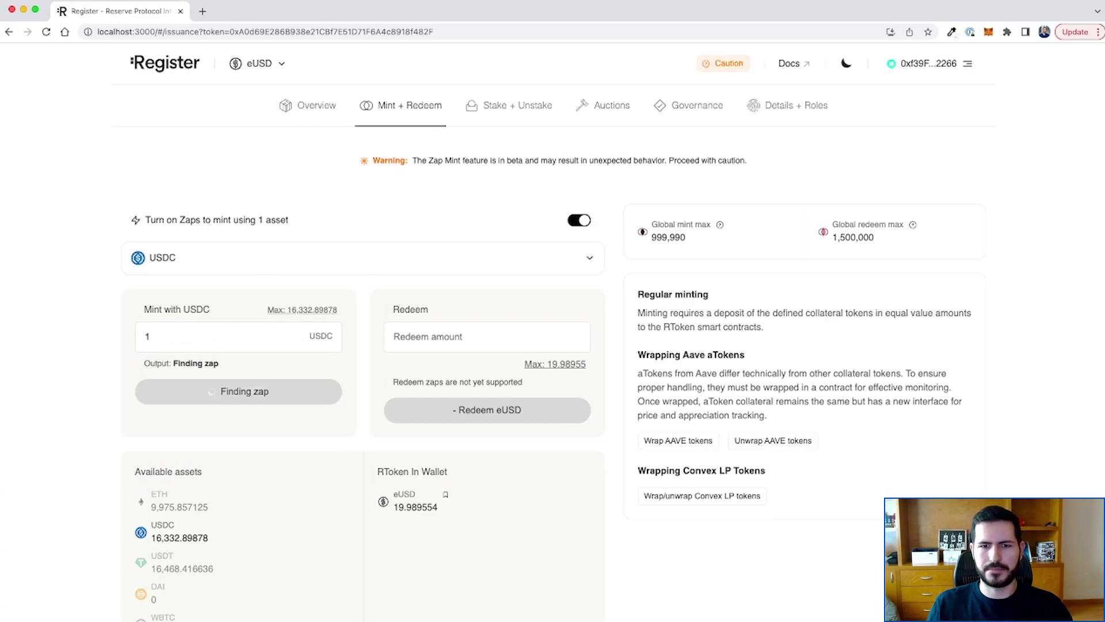
type("0")
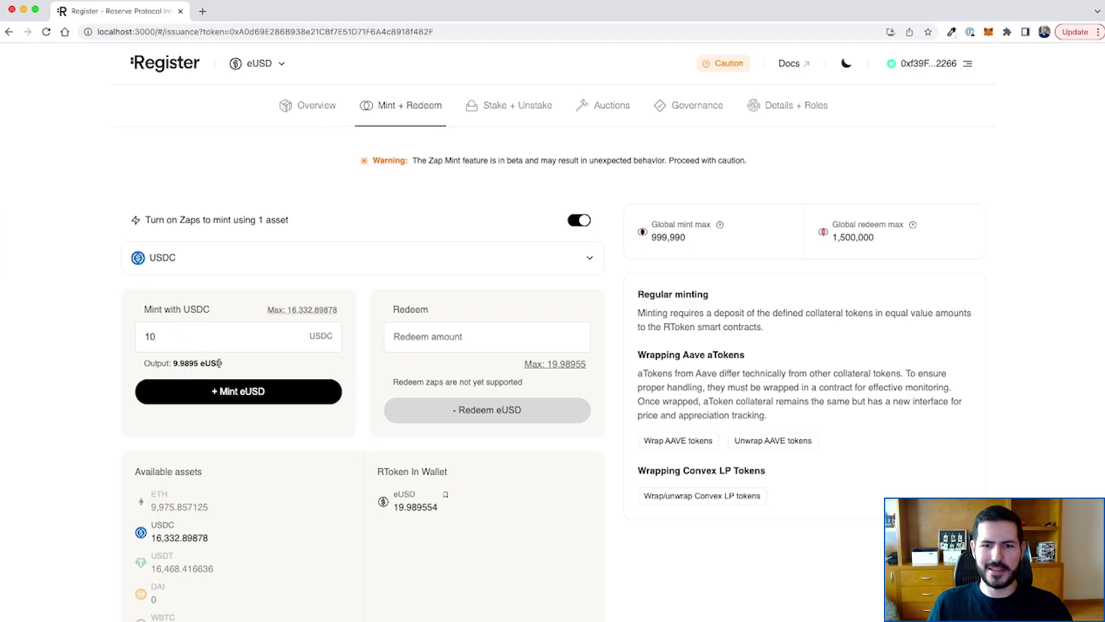
Step: Submit the 10 USDC easy mint, confirm it in MetaMask, and close the success notice
left_click(225, 391)
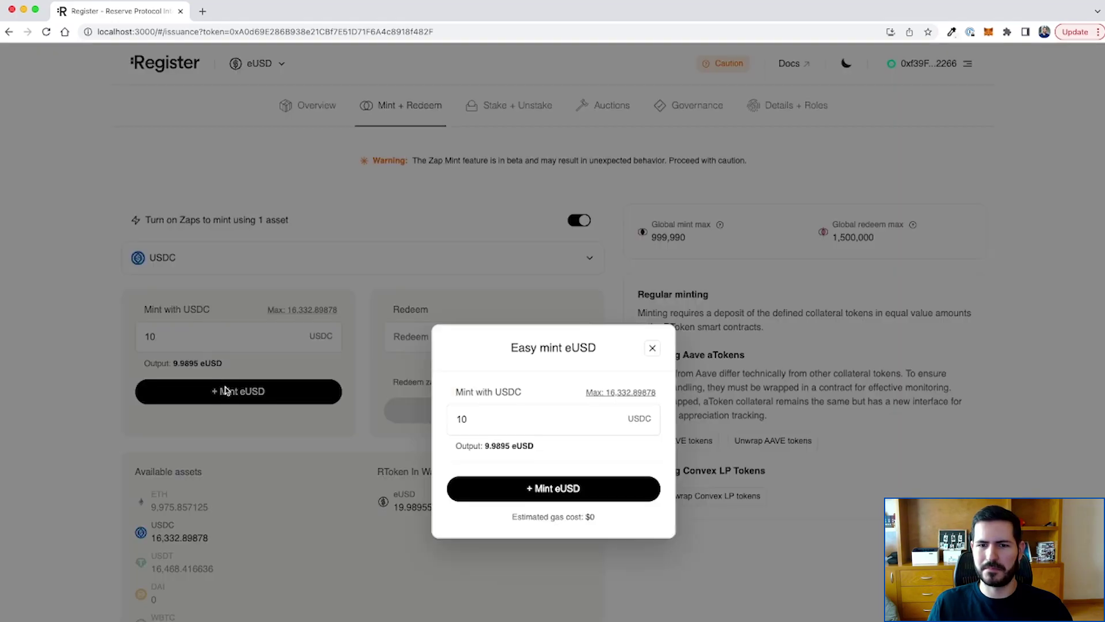
left_click(509, 485)
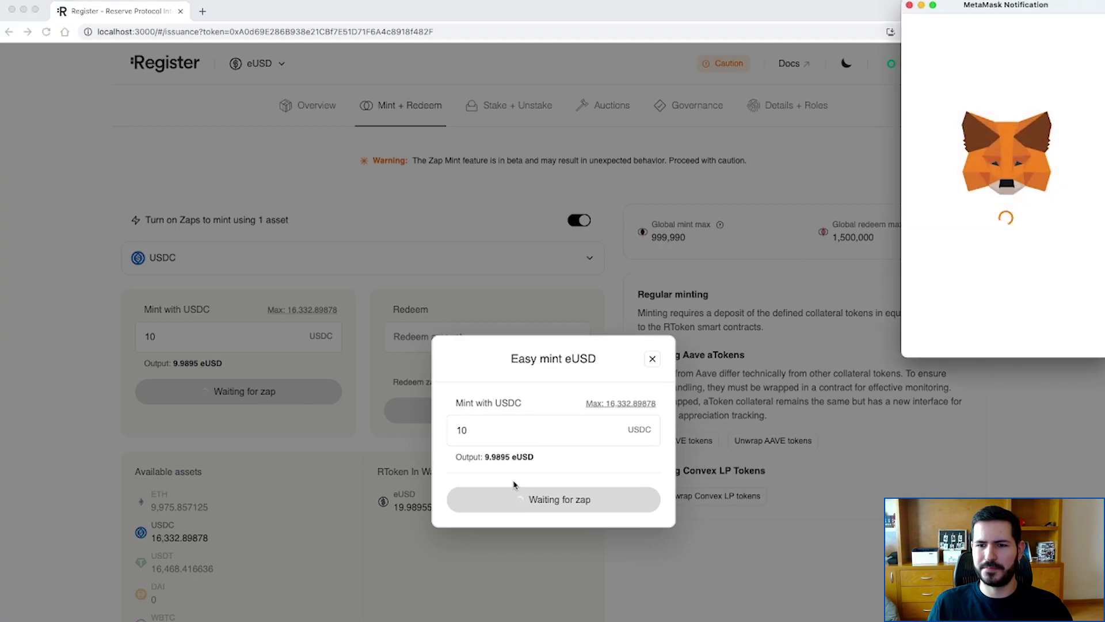
scroll(1046, 302, "down", 5)
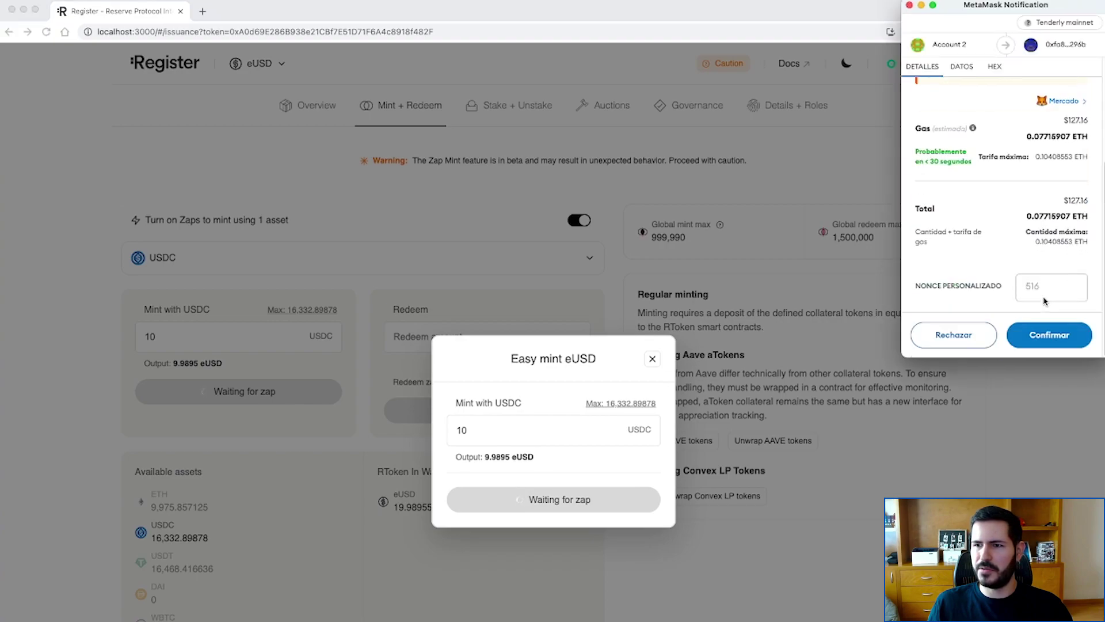
left_click(1036, 337)
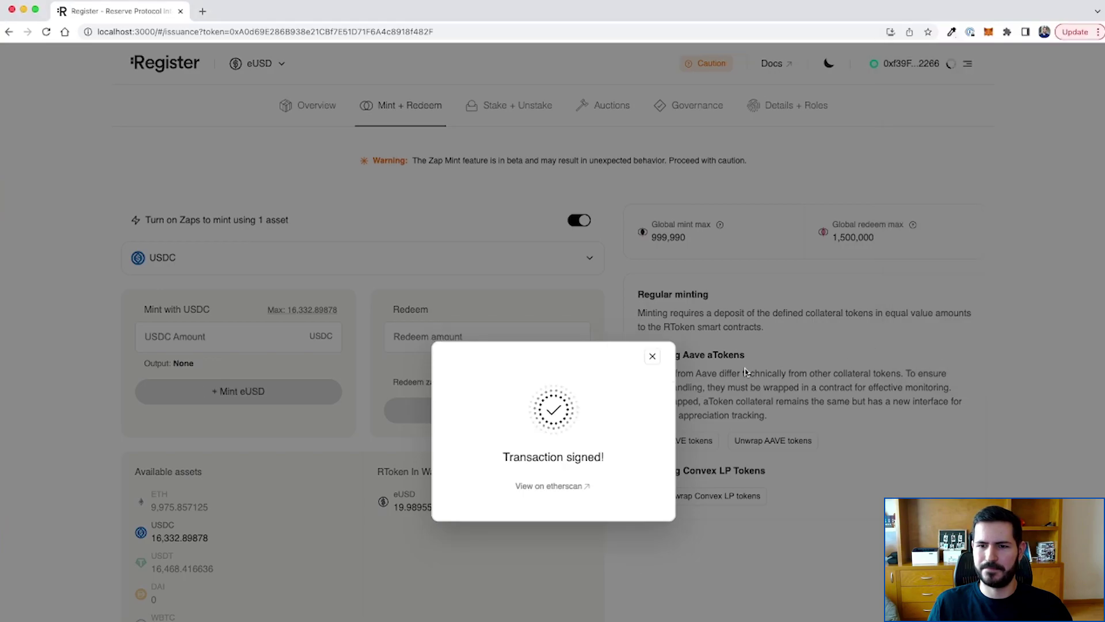
left_click(655, 359)
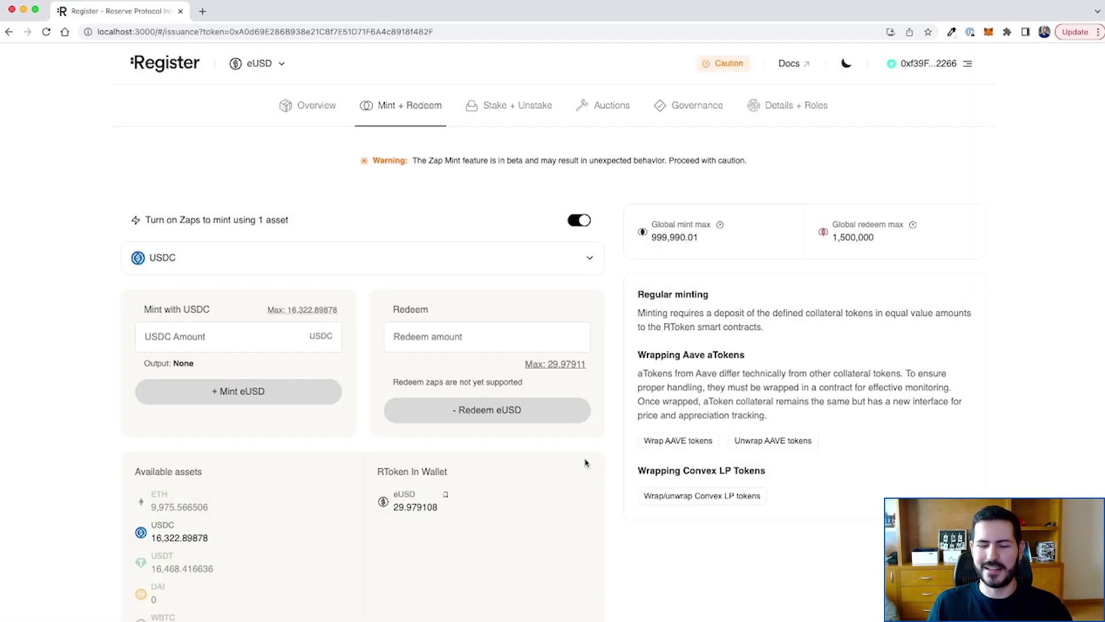